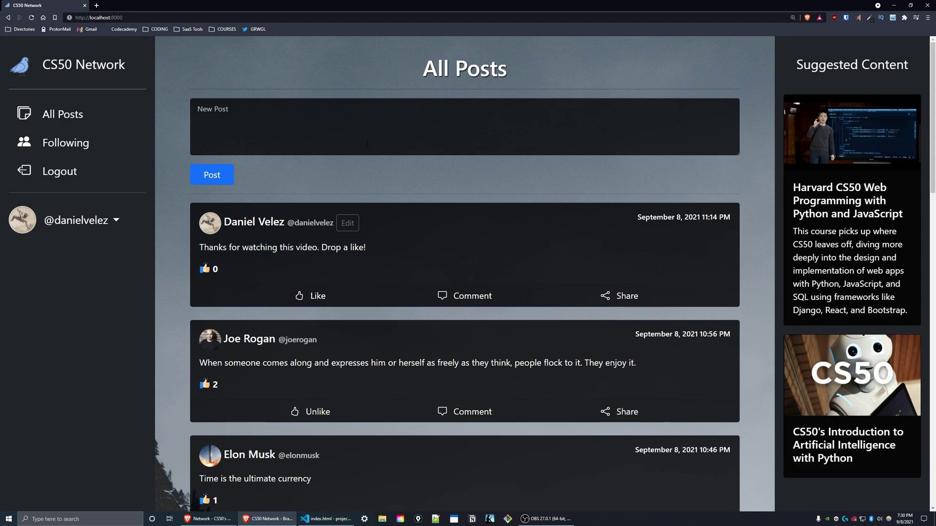
# Write and publish the post "This is a demonstration of the "New Post" feature.".
pyautogui.click(269, 125)
pyautogui.write('This is a demonstration ')
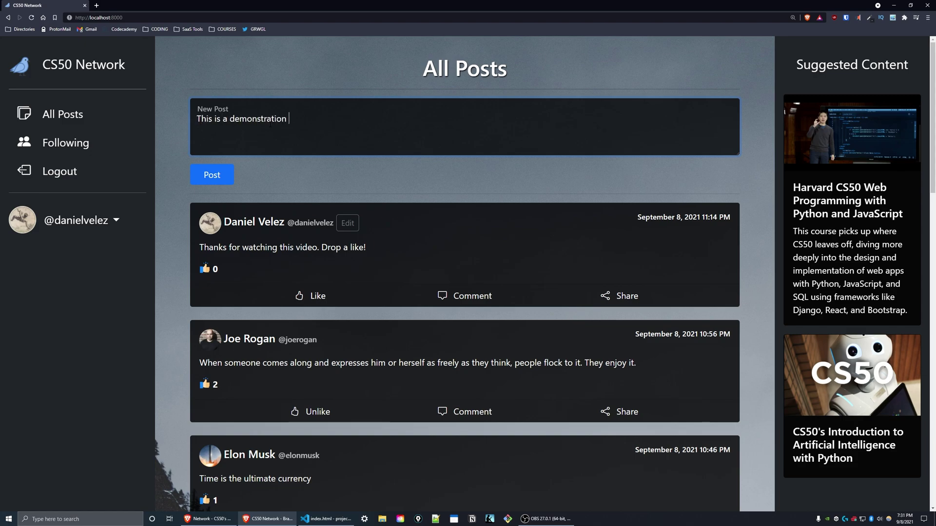
pyautogui.write('of the "New Post" feature.')
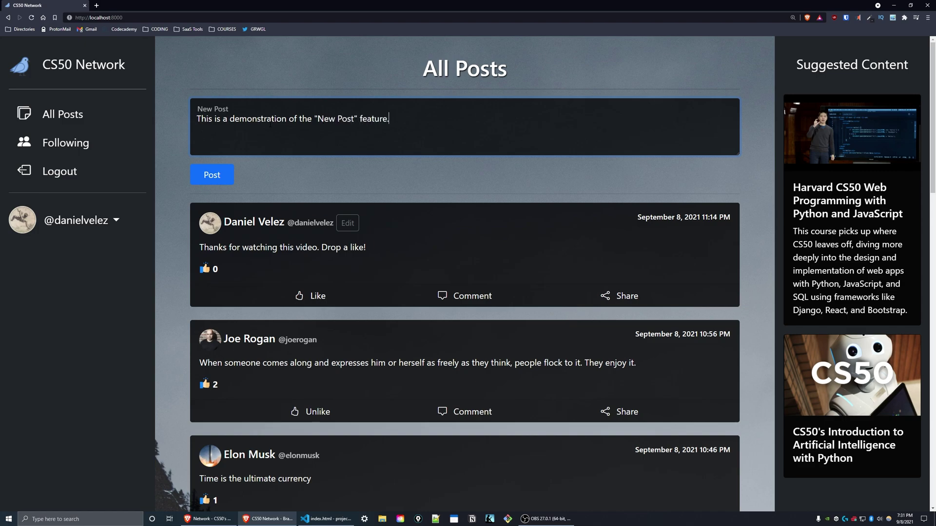
pyautogui.click(221, 175)
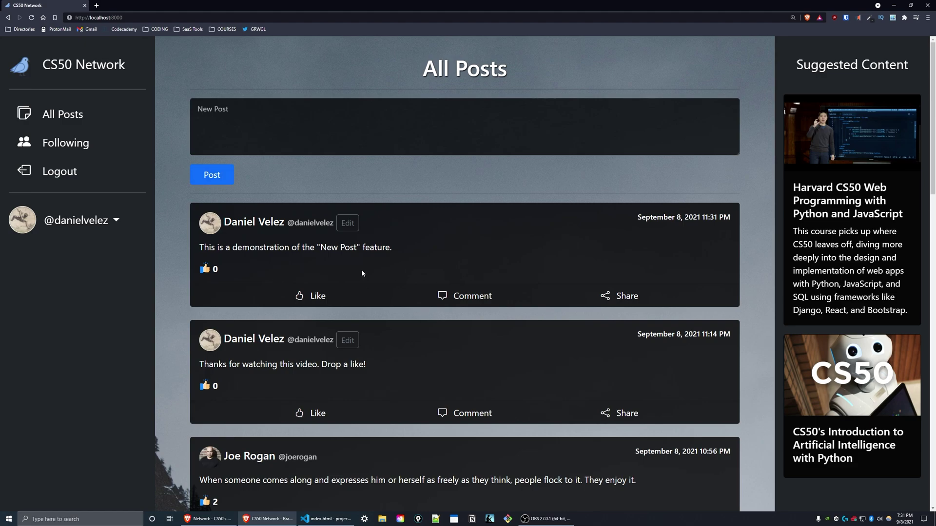
pyautogui.click(80, 121)
pyautogui.click(272, 228)
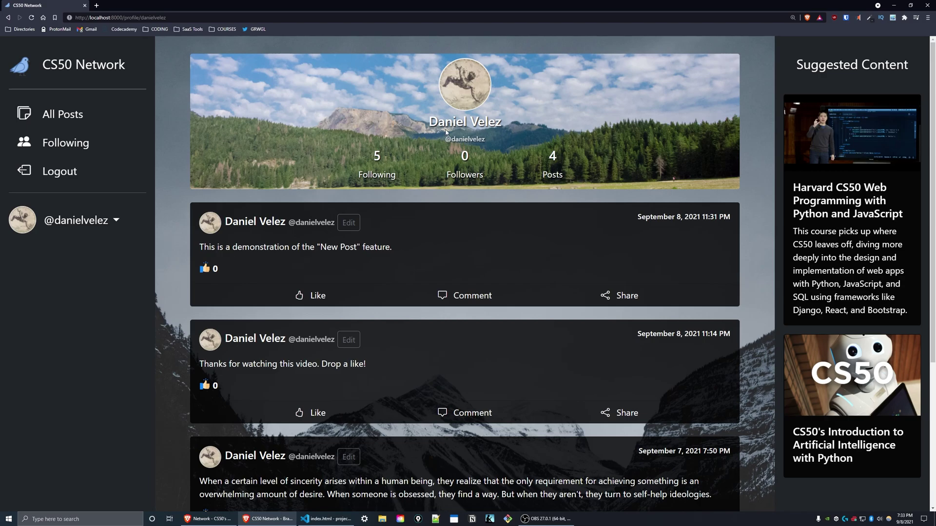
pyautogui.hotkey('alt', 'Left')
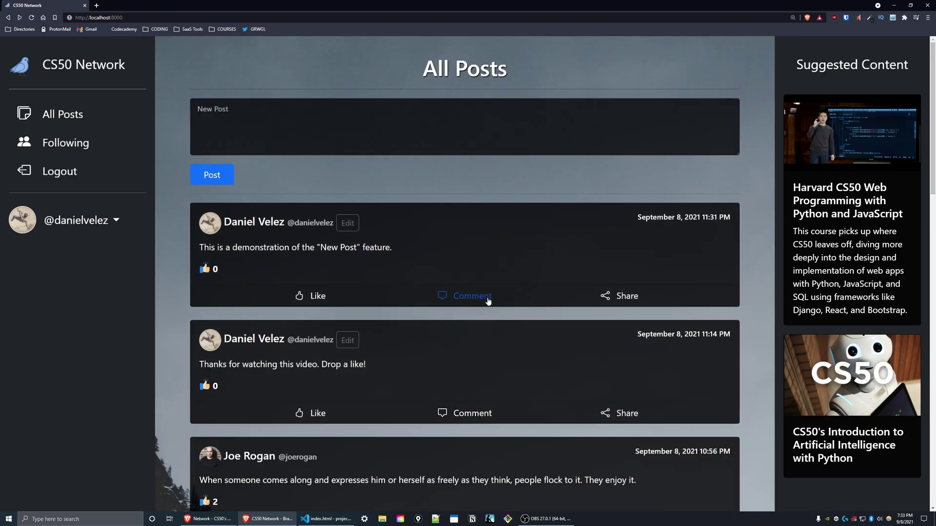
# Open the third post author's profile, unfollow them, then follow again, restoring 1 follower.
pyautogui.click(249, 457)
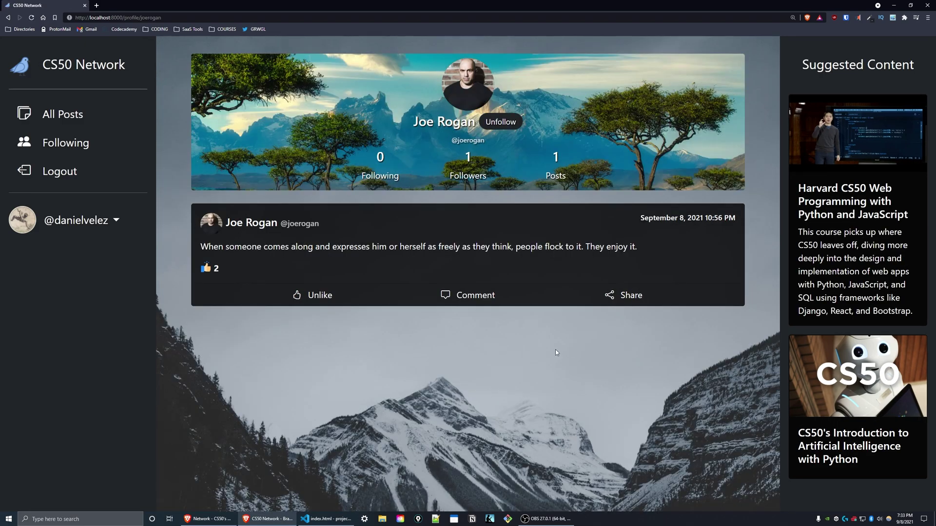
pyautogui.click(496, 124)
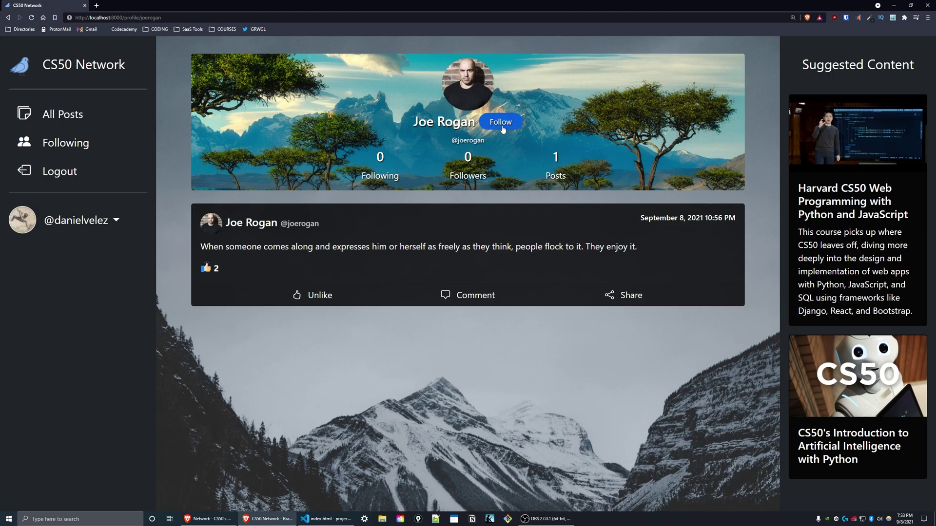
pyautogui.click(500, 123)
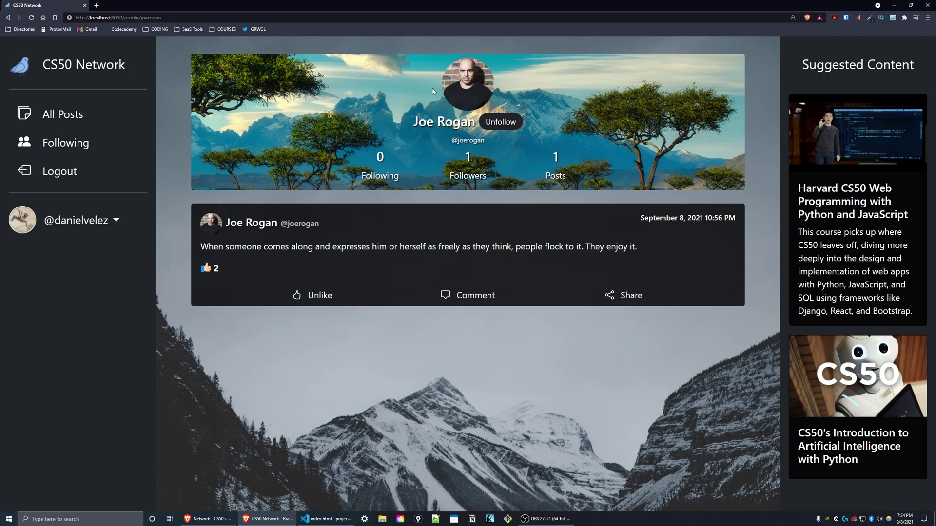
# Switch to the Following feed and scroll through posts from followed accounts.
pyautogui.click(58, 143)
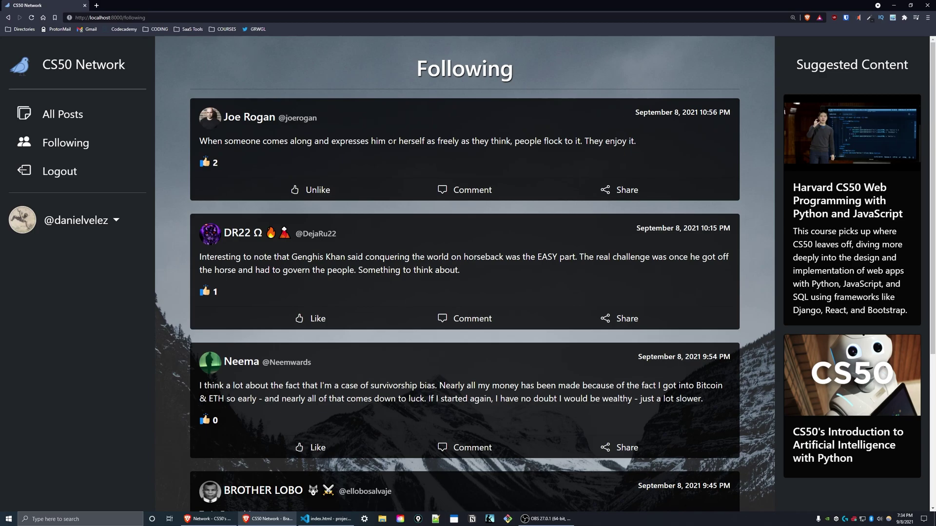
pyautogui.scroll(-5, 440, 230)
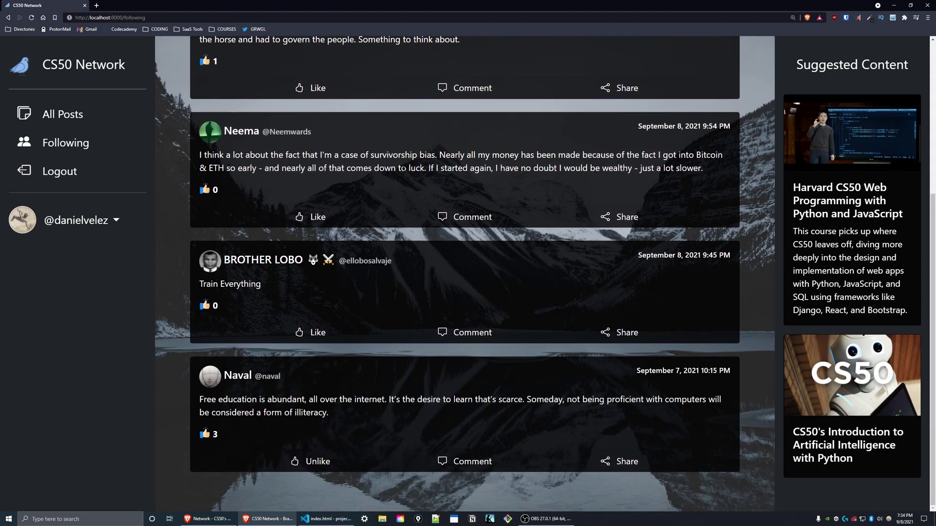
pyautogui.scroll(5, 346, 302)
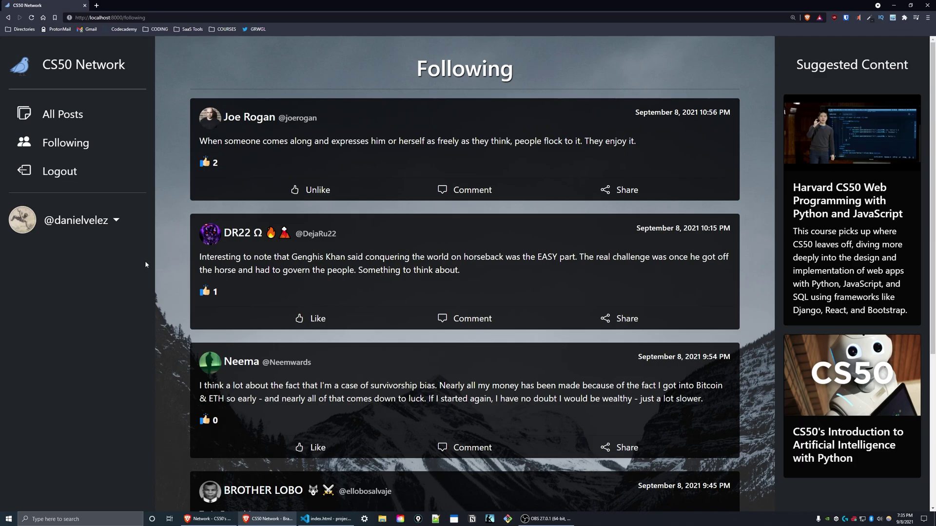
# Log out, then visit /following to show it redirects to the Login page.
pyautogui.click(81, 217)
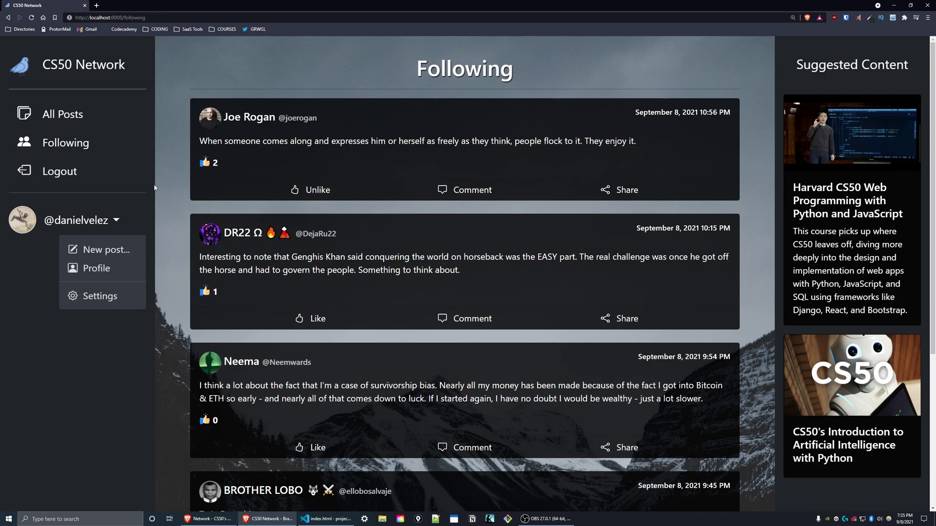
pyautogui.click(62, 185)
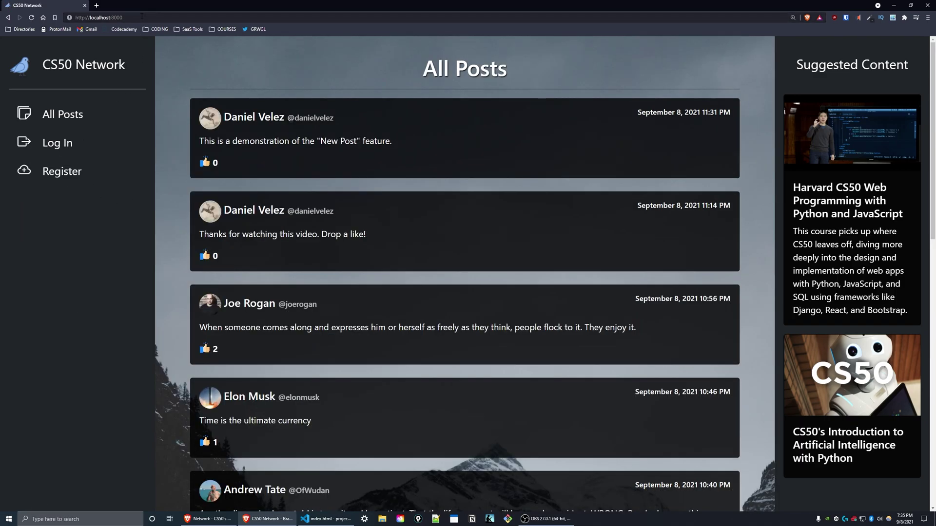
pyautogui.click(137, 16)
pyautogui.click(137, 15)
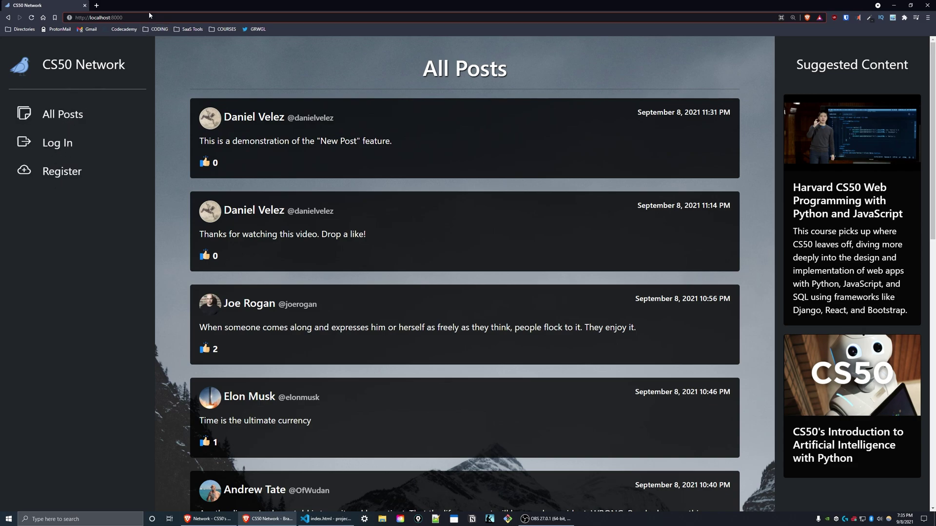
pyautogui.write('/foll')
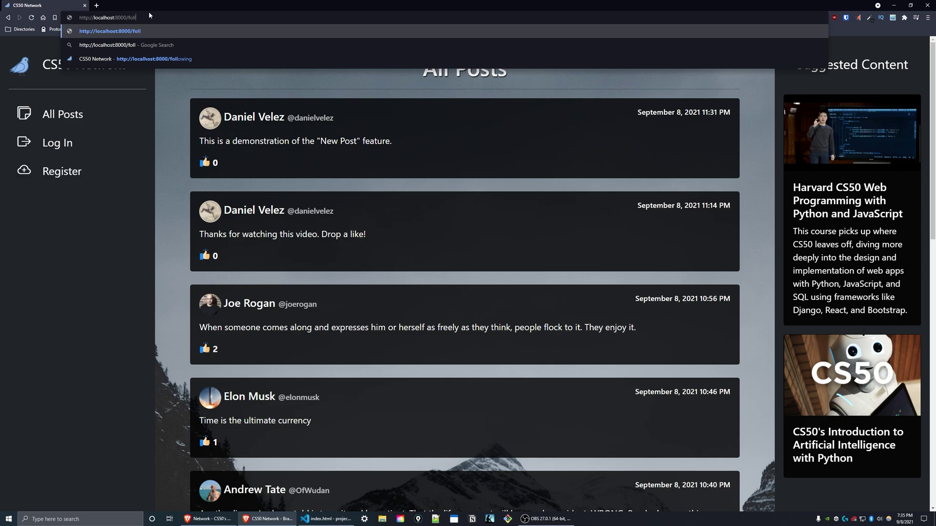
pyautogui.write('owing')
pyautogui.press('Return')
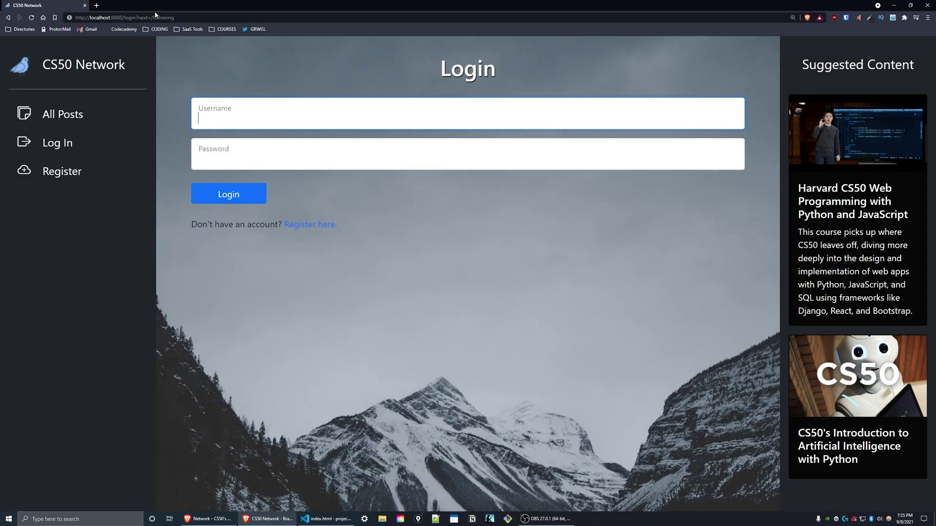
# Sign back in with the account's username and password.
pyautogui.write('danielvelez')
pyautogui.press('Tab')
pyautogui.write('1')
pyautogui.press('Return')
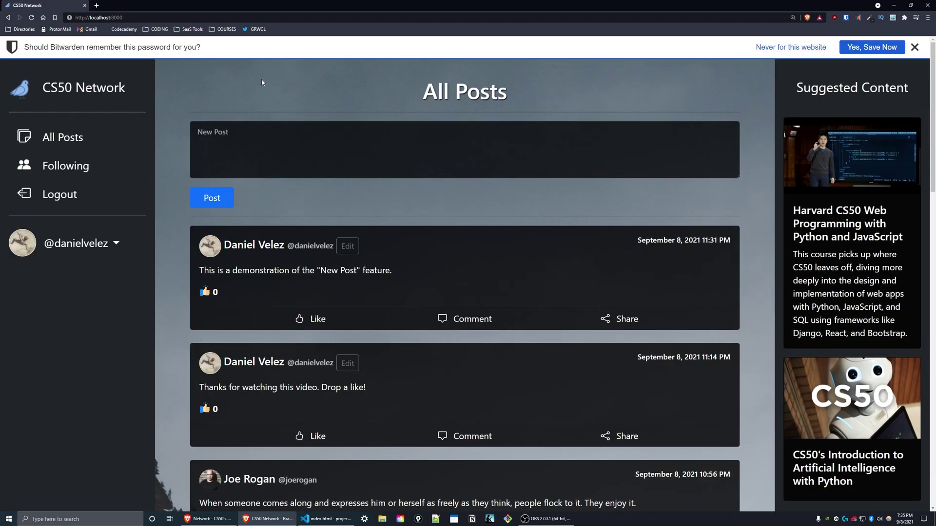
# Dismiss the password-saving prompt and go to page 2 of 2 of All Posts.
pyautogui.click(914, 48)
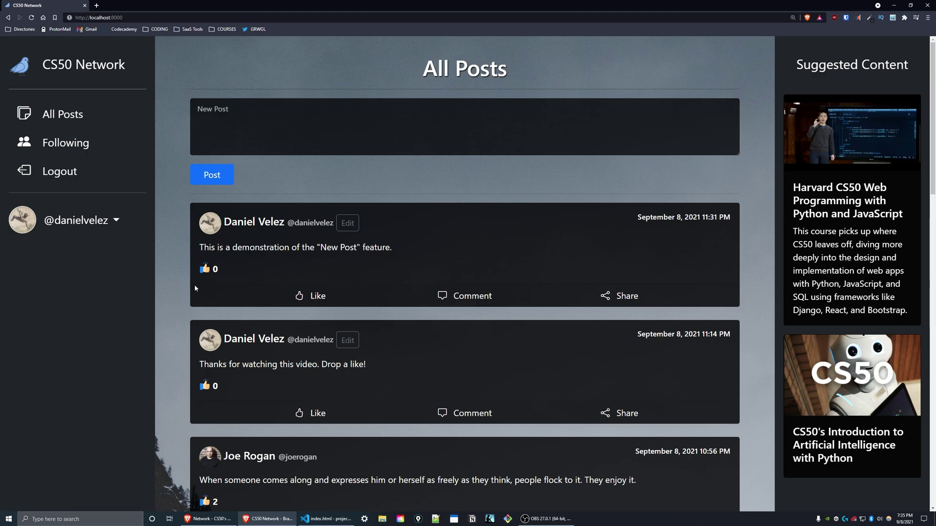
pyautogui.scroll(-8, 188, 302)
pyautogui.scroll(-10, 191, 311)
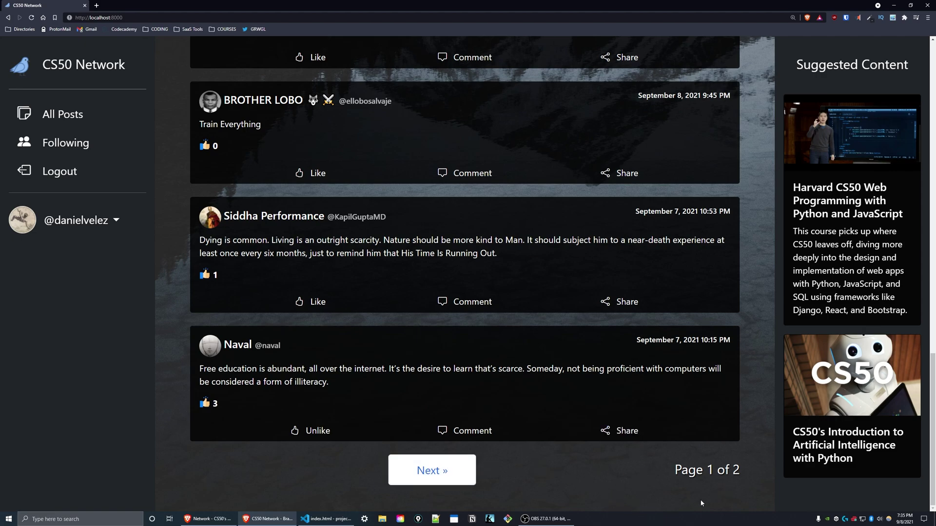
pyautogui.click(430, 466)
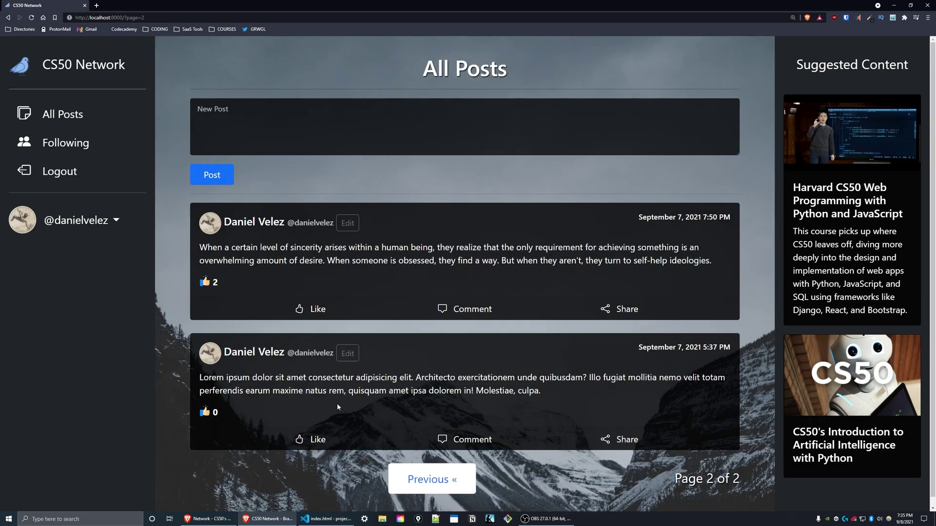
pyautogui.scroll(-1, 453, 222)
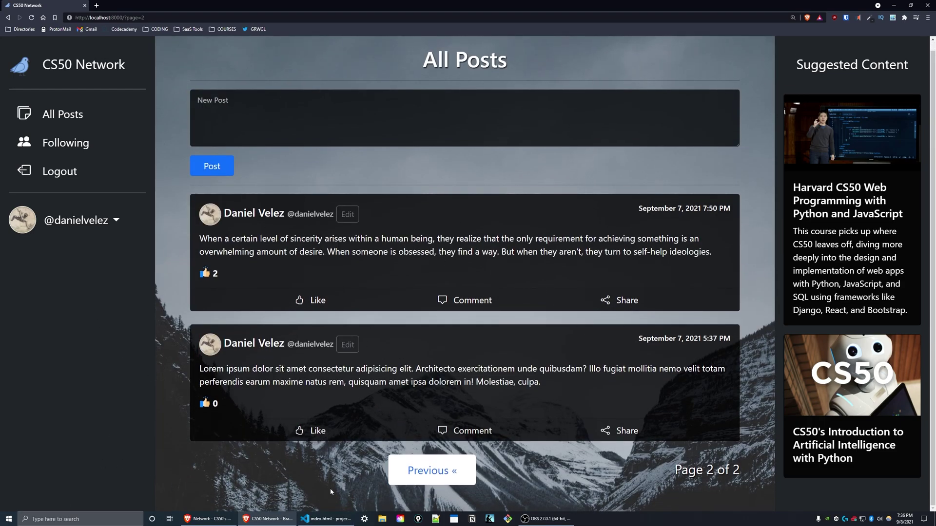
# Return to page 1 of the All Posts feed.
pyautogui.click(441, 471)
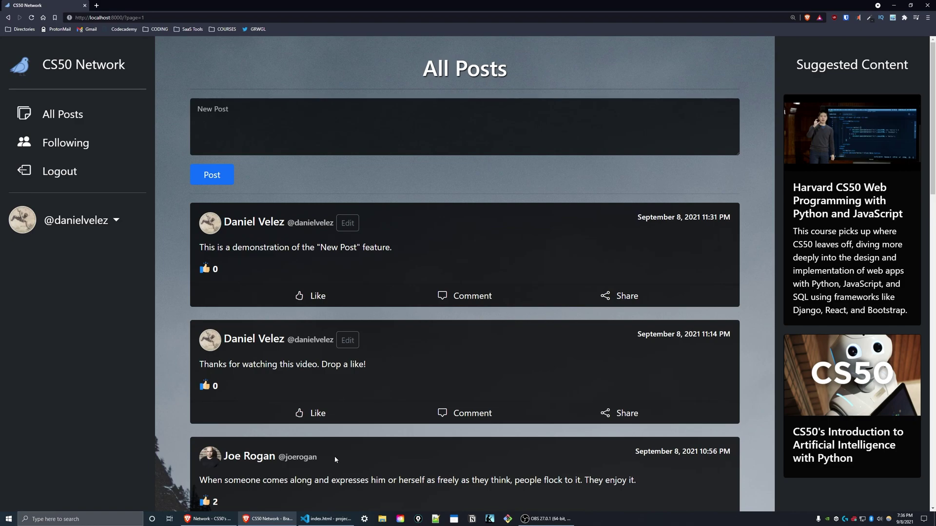
pyautogui.scroll(-3, 334, 456)
pyautogui.scroll(3, 369, 448)
# Edit the newest post to read "This is an example of an edited post." and save.
pyautogui.click(348, 223)
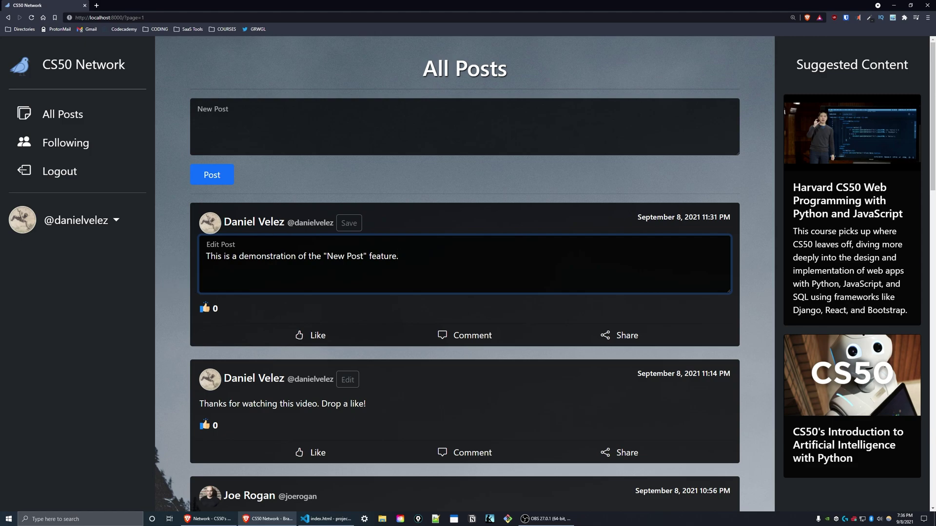
pyautogui.moveTo(398, 256); pyautogui.dragTo(138, 259)
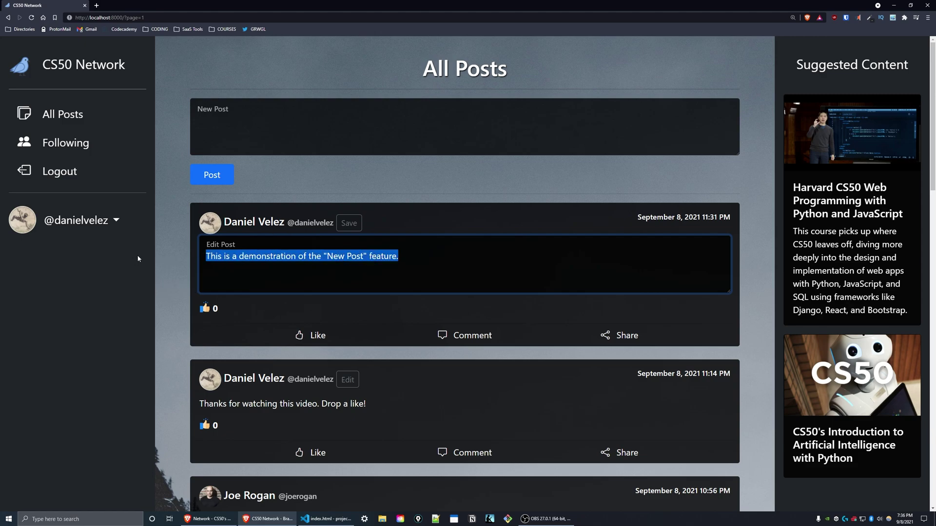
pyautogui.write('This is an ')
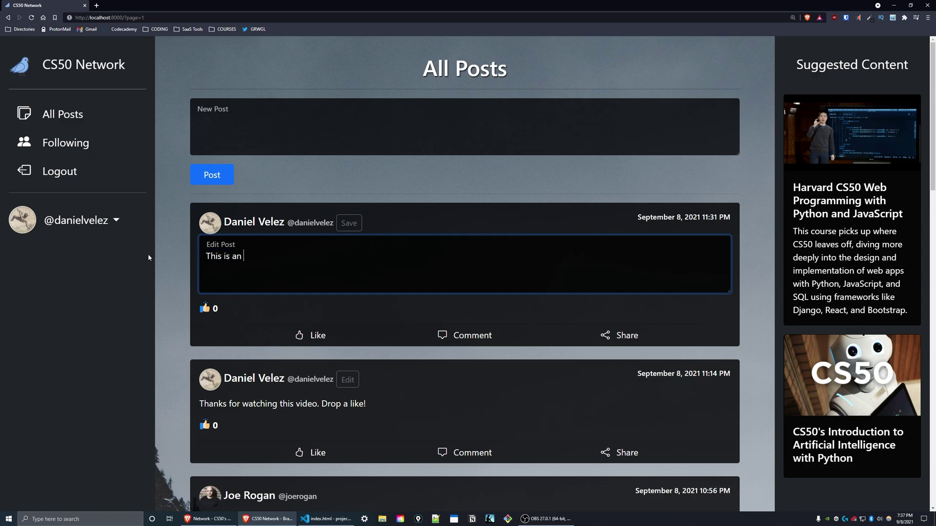
pyautogui.write('example of an edited post.')
pyautogui.click(354, 224)
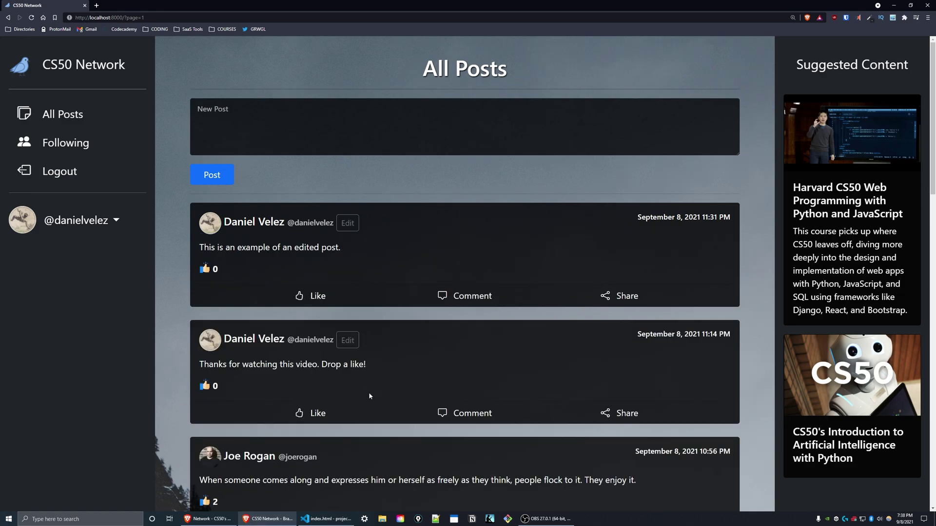
pyautogui.scroll(-1, 369, 396)
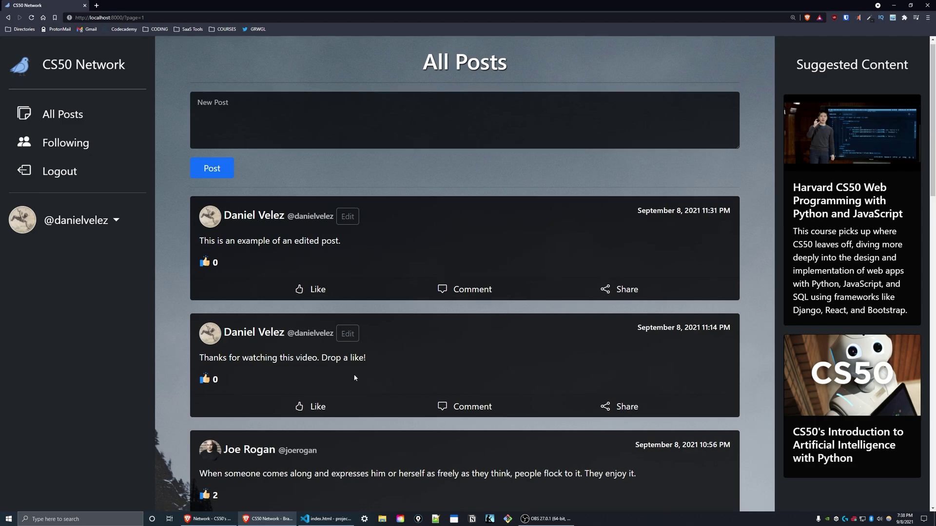
pyautogui.scroll(-3, 357, 374)
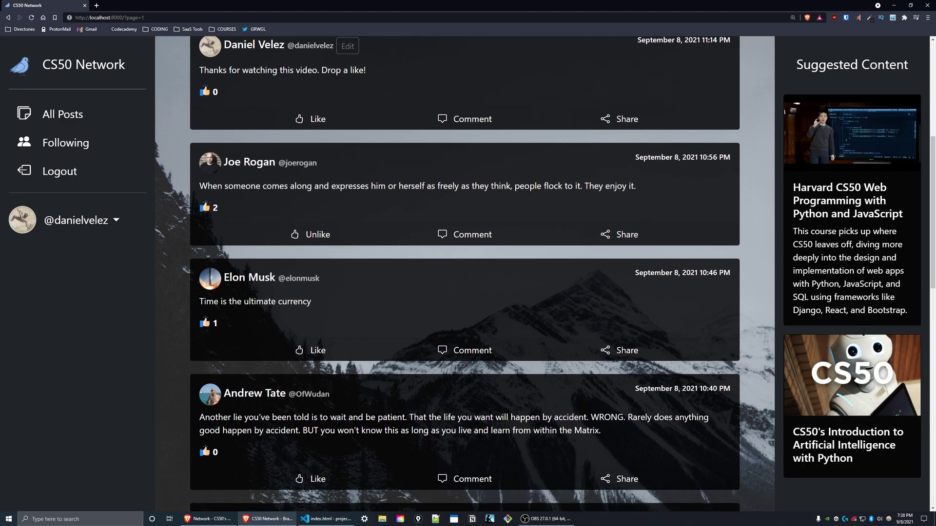
pyautogui.click(311, 339)
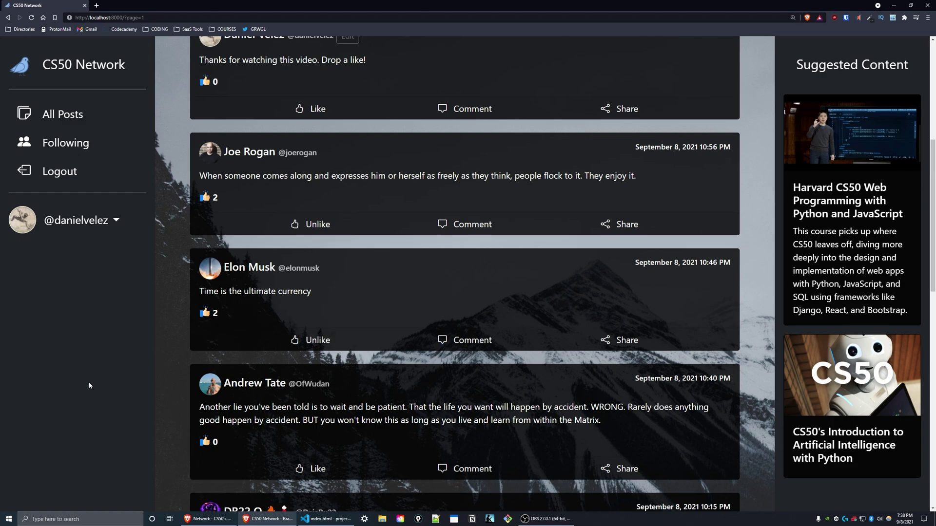
pyautogui.click(316, 340)
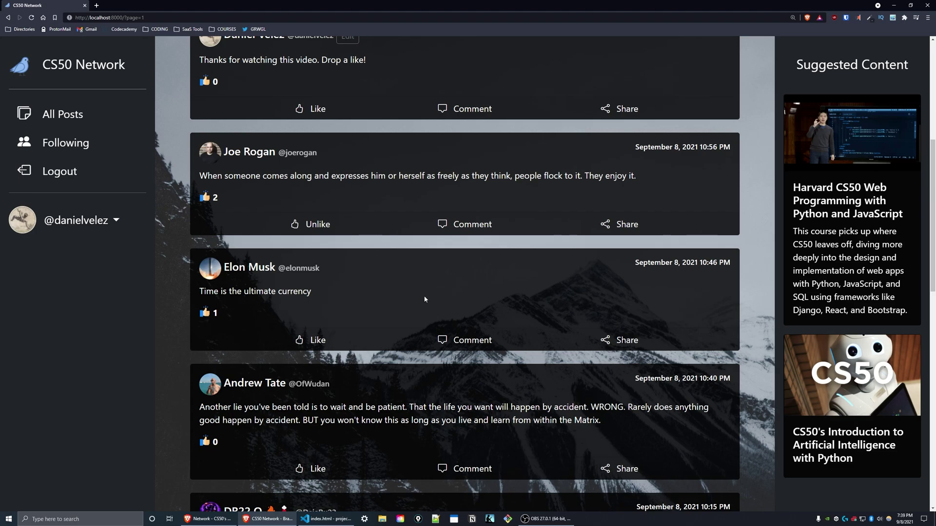
pyautogui.scroll(6, 426, 273)
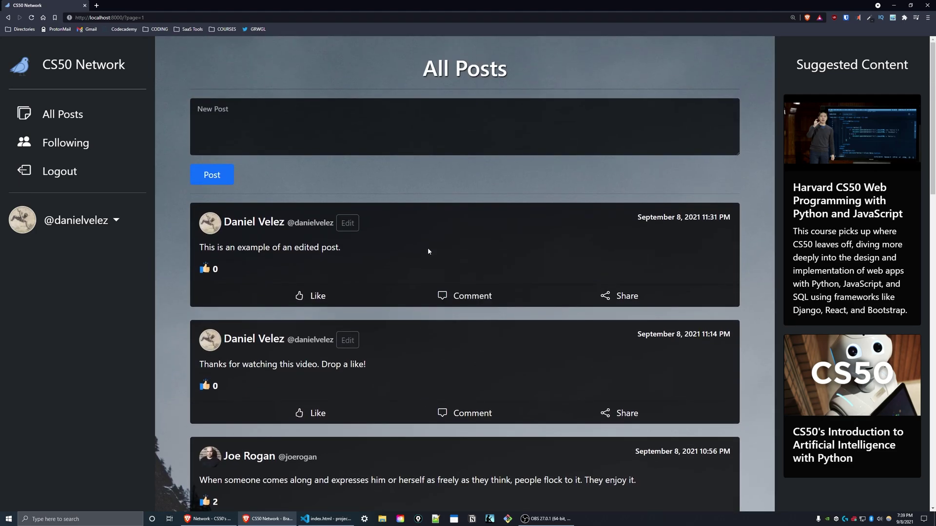